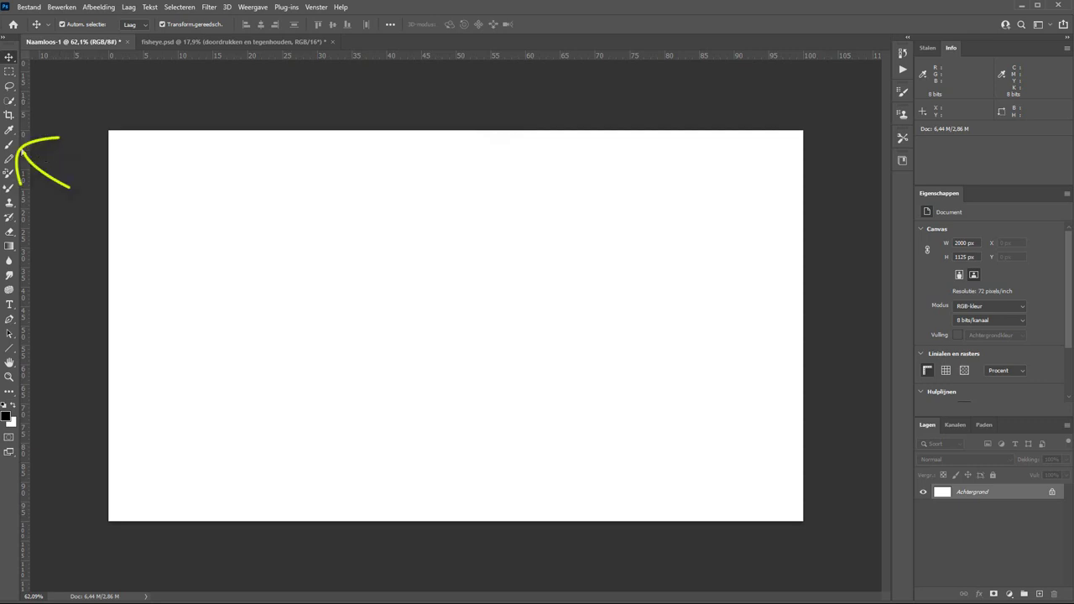
Step: Activate the Brush tool at size 50 on the blank Naamloos-1 canvas
{"action": "key", "text": "b"}
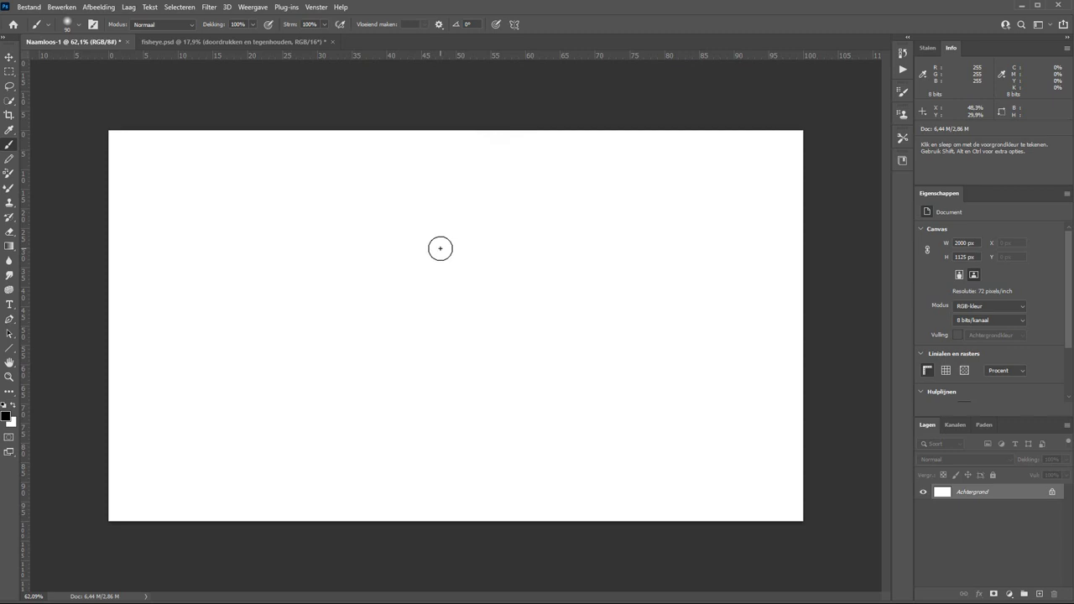
Step: Choose the Soft Round brush preset and enlarge it from 50 to 150 px
{"action": "right_click", "coordinate": [462, 211]}
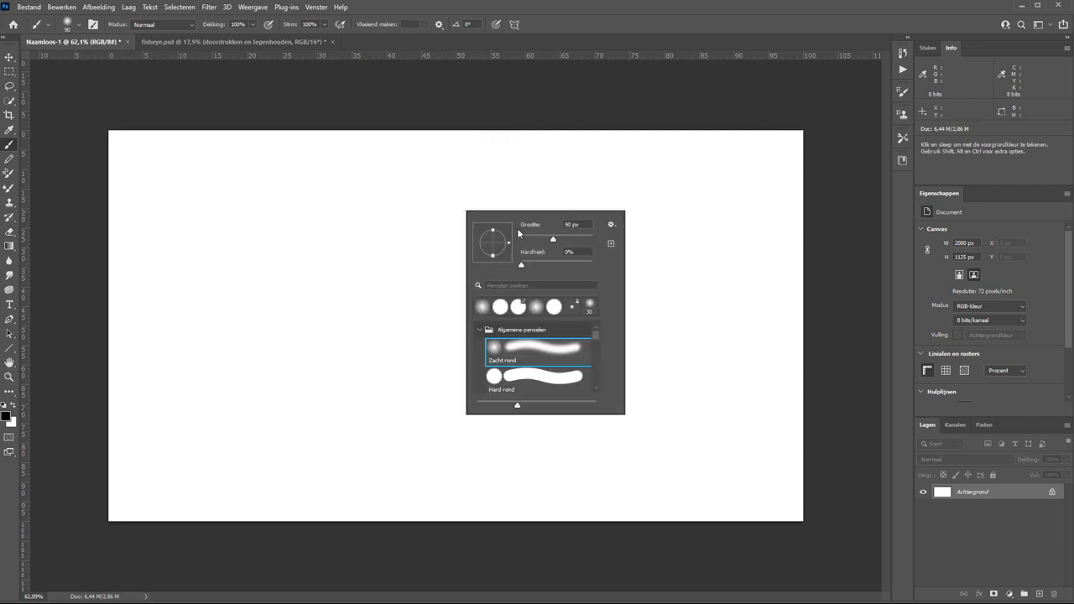
{"action": "left_click", "coordinate": [509, 94]}
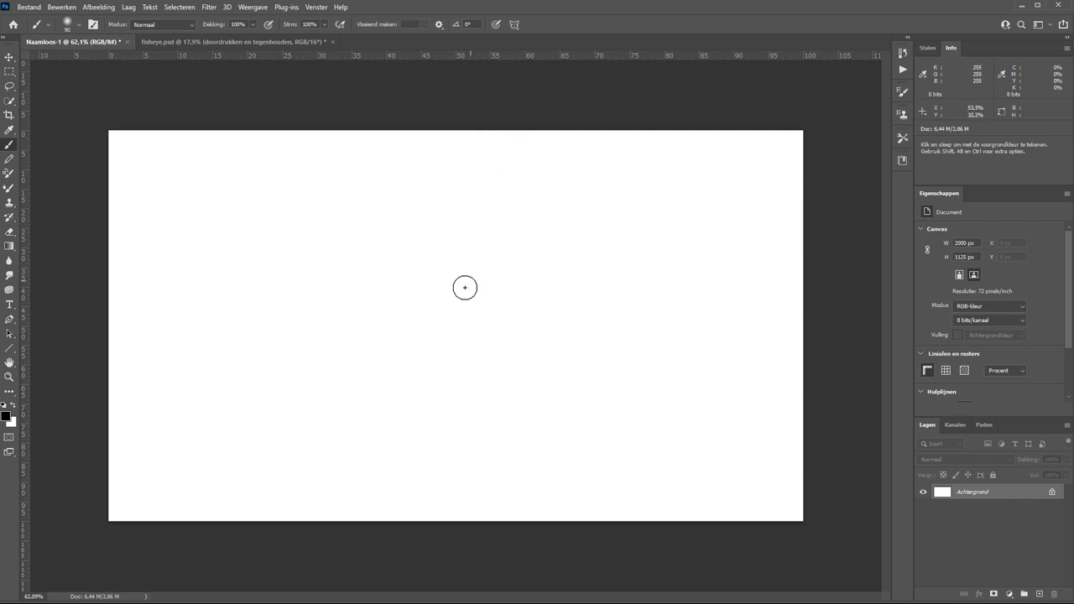
{"action": "key", "text": "bracketright"}
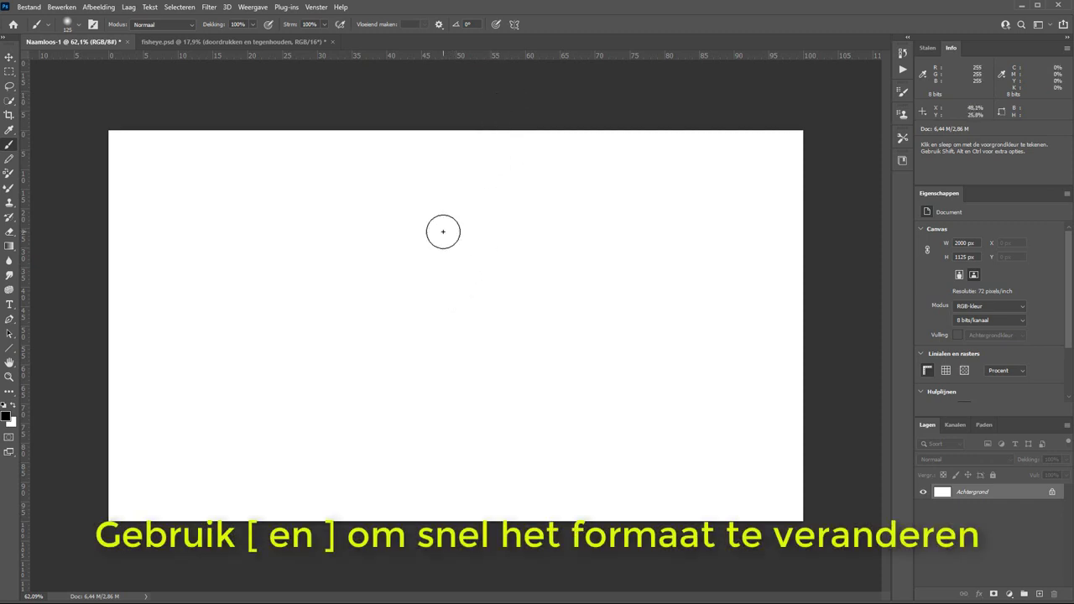
{"action": "key", "text": "bracketright"}
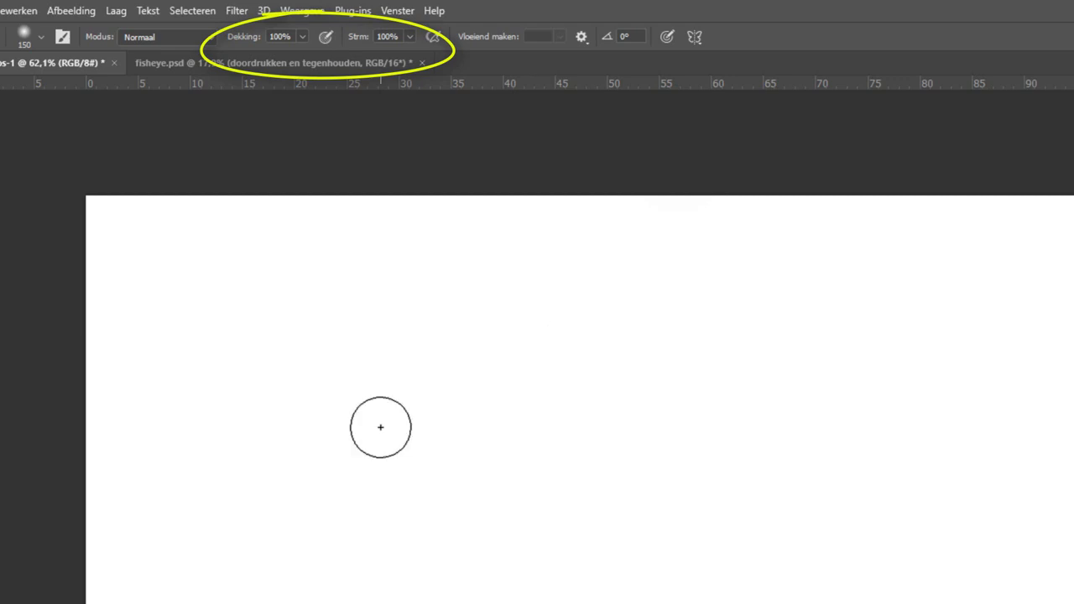
Step: Paint a black wavy stroke, then 25%-opacity grey strokes and a circle that darken on overlap
{"action": "mouse_move", "coordinate": [241, 349]}
{"action": "left_mouse_down"}
{"action": "mouse_move", "coordinate": [472, 323]}
{"action": "mouse_move", "coordinate": [956, 324]}
{"action": "left_mouse_up"}
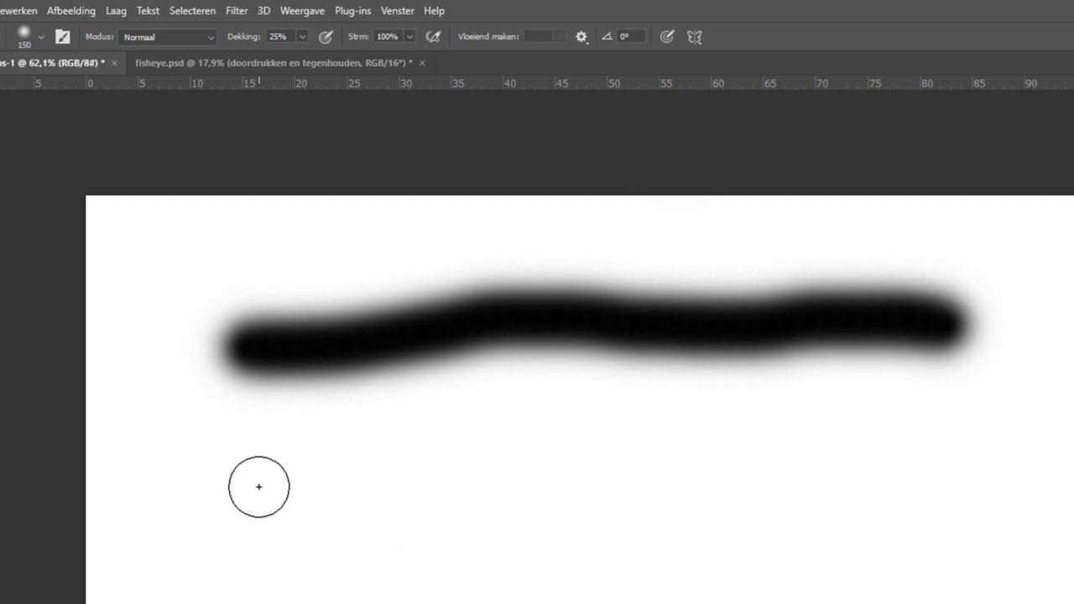
{"action": "mouse_move", "coordinate": [249, 482]}
{"action": "left_mouse_down"}
{"action": "mouse_move", "coordinate": [470, 462]}
{"action": "mouse_move", "coordinate": [959, 473]}
{"action": "left_mouse_up"}
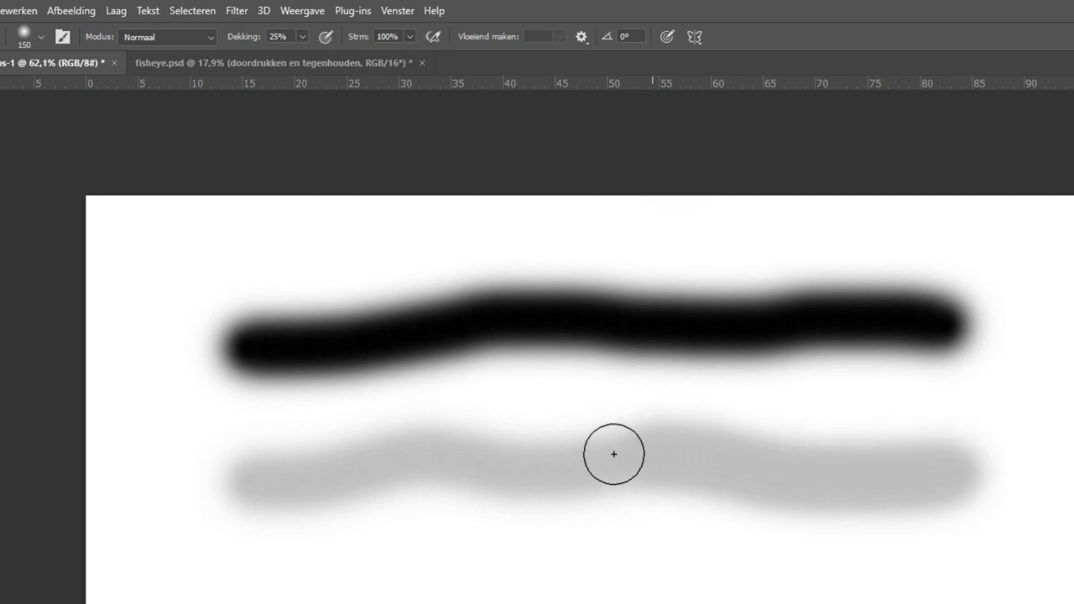
{"action": "mouse_move", "coordinate": [614, 454]}
{"action": "left_mouse_down"}
{"action": "mouse_move", "coordinate": [259, 481]}
{"action": "mouse_move", "coordinate": [237, 506]}
{"action": "left_mouse_up"}
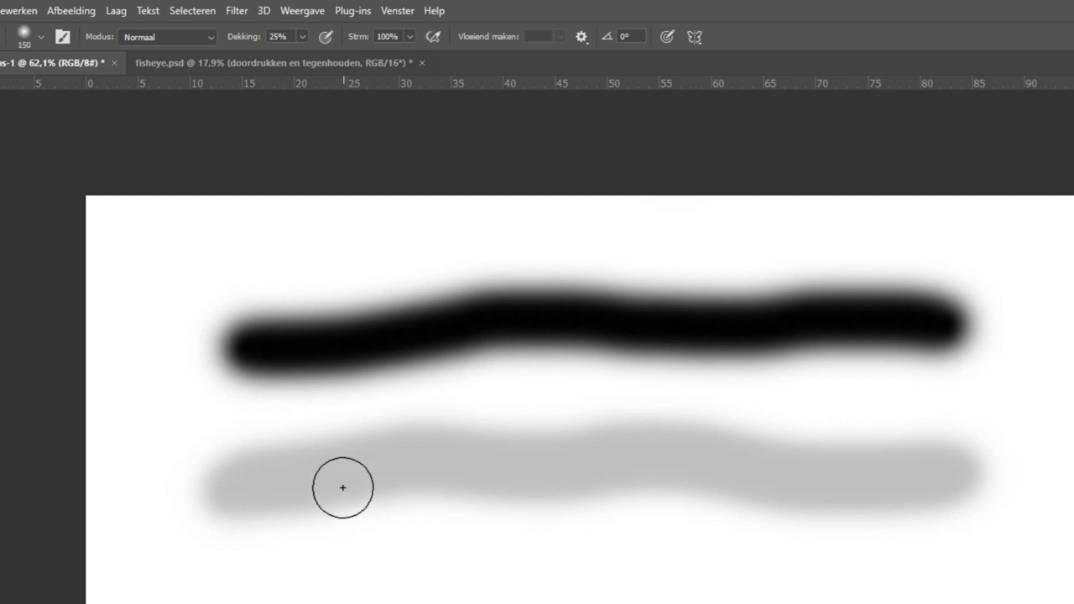
{"action": "mouse_move", "coordinate": [317, 473]}
{"action": "left_mouse_down"}
{"action": "mouse_move", "coordinate": [580, 457]}
{"action": "mouse_move", "coordinate": [631, 477]}
{"action": "mouse_move", "coordinate": [724, 469]}
{"action": "mouse_move", "coordinate": [621, 456]}
{"action": "mouse_move", "coordinate": [343, 477]}
{"action": "mouse_move", "coordinate": [654, 467]}
{"action": "mouse_move", "coordinate": [697, 487]}
{"action": "mouse_move", "coordinate": [693, 551]}
{"action": "mouse_move", "coordinate": [529, 571]}
{"action": "mouse_move", "coordinate": [246, 570]}
{"action": "mouse_move", "coordinate": [240, 561]}
{"action": "mouse_move", "coordinate": [318, 551]}
{"action": "mouse_move", "coordinate": [469, 551]}
{"action": "mouse_move", "coordinate": [532, 465]}
{"action": "mouse_move", "coordinate": [793, 469]}
{"action": "mouse_move", "coordinate": [557, 451]}
{"action": "mouse_move", "coordinate": [403, 458]}
{"action": "mouse_move", "coordinate": [693, 461]}
{"action": "mouse_move", "coordinate": [427, 455]}
{"action": "mouse_move", "coordinate": [580, 462]}
{"action": "mouse_move", "coordinate": [527, 462]}
{"action": "mouse_move", "coordinate": [556, 445]}
{"action": "mouse_move", "coordinate": [544, 458]}
{"action": "mouse_move", "coordinate": [576, 493]}
{"action": "left_mouse_up"}
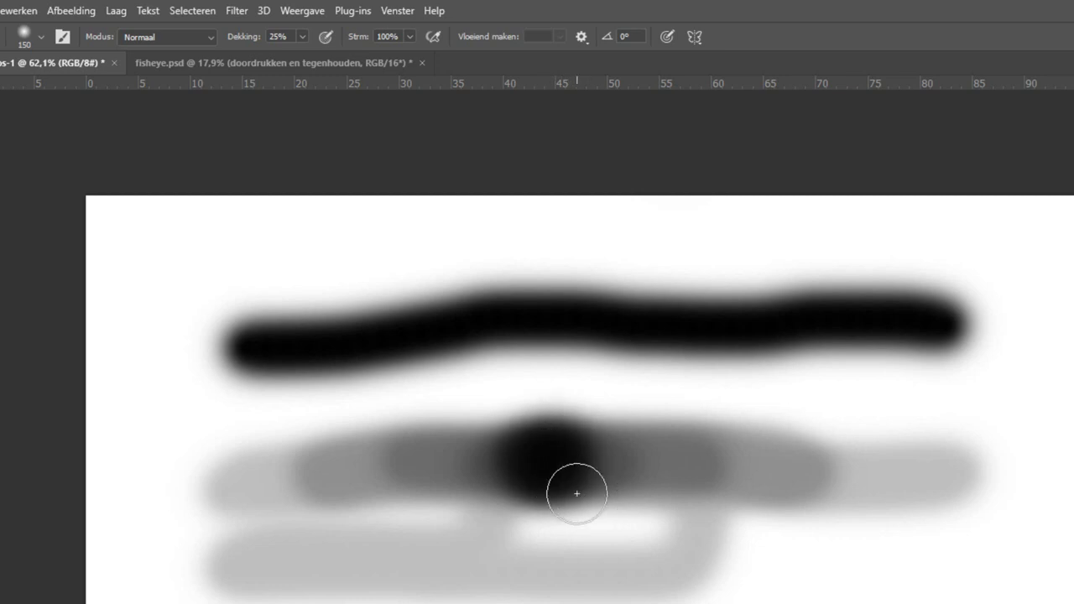
{"action": "left_click", "coordinate": [910, 599]}
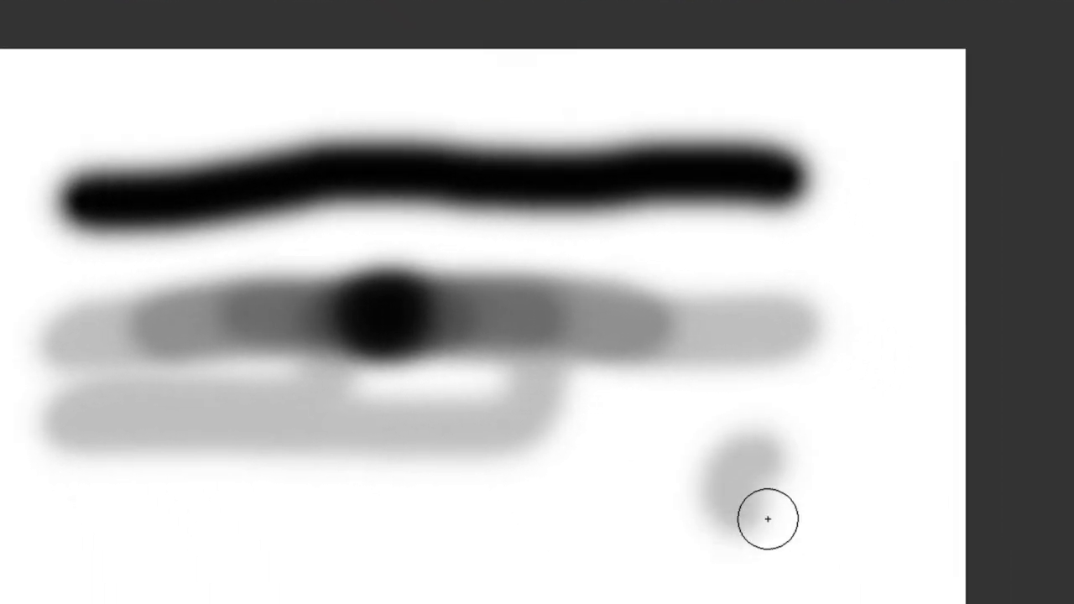
{"action": "mouse_move", "coordinate": [767, 519]}
{"action": "left_mouse_down"}
{"action": "mouse_move", "coordinate": [762, 408]}
{"action": "mouse_move", "coordinate": [745, 467]}
{"action": "mouse_move", "coordinate": [763, 417]}
{"action": "mouse_move", "coordinate": [709, 444]}
{"action": "mouse_move", "coordinate": [741, 446]}
{"action": "mouse_move", "coordinate": [729, 447]}
{"action": "mouse_move", "coordinate": [750, 461]}
{"action": "mouse_move", "coordinate": [736, 446]}
{"action": "left_mouse_up"}
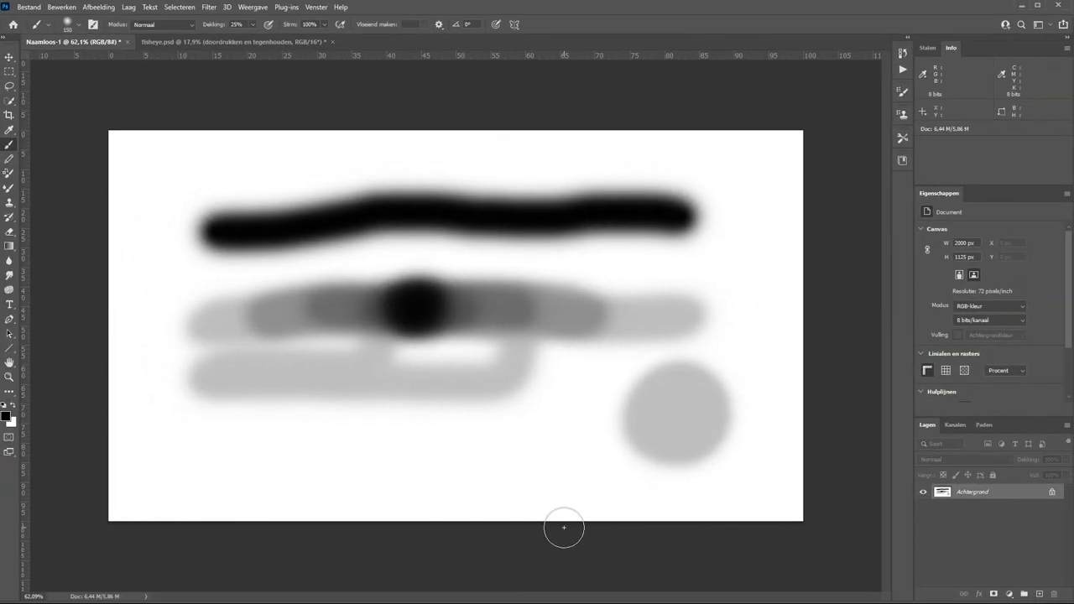
Step: Clear the canvas to white, set brush flow to 25%, and paint a looping test stroke
{"action": "key", "text": "ctrl+BackSpace"}
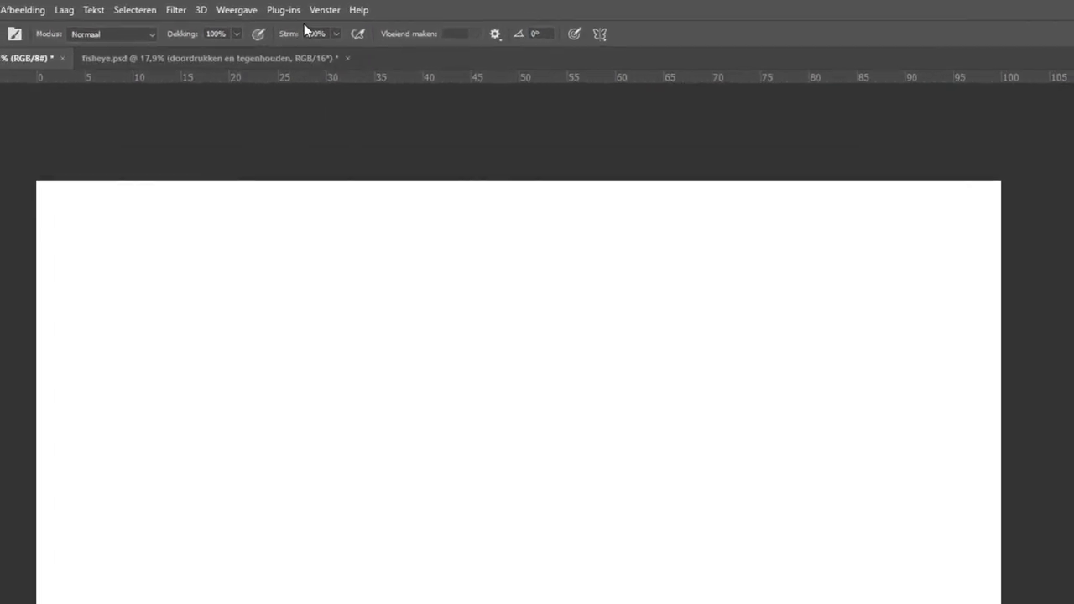
{"action": "key", "text": "shift+6"}
{"action": "key", "text": "shift+2"}
{"action": "key", "text": "shift+6"}
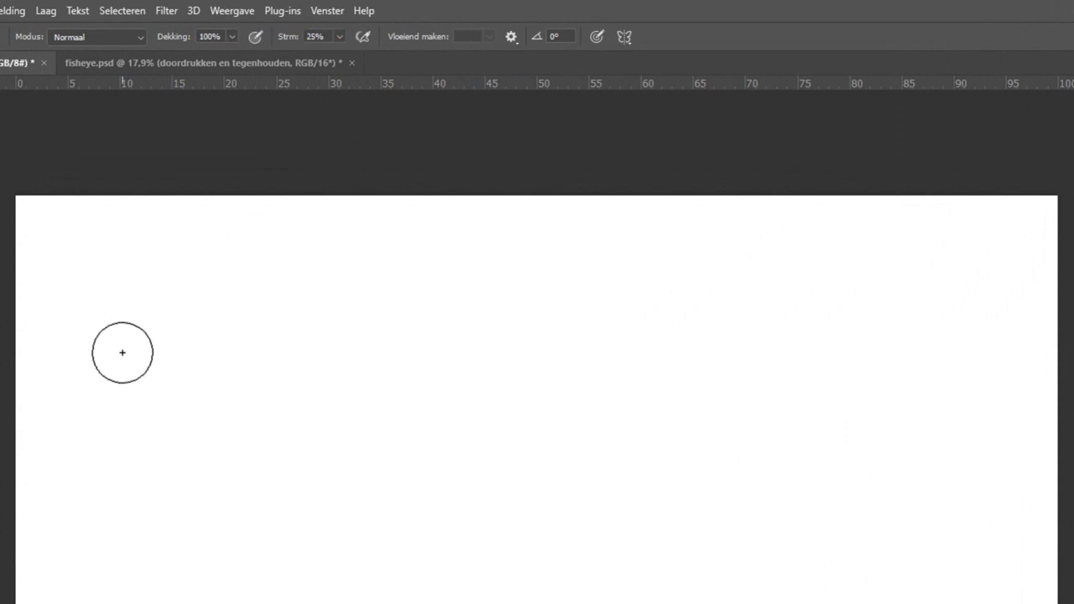
{"action": "mouse_move", "coordinate": [122, 352]}
{"action": "left_mouse_down"}
{"action": "mouse_move", "coordinate": [194, 345]}
{"action": "mouse_move", "coordinate": [259, 360]}
{"action": "mouse_move", "coordinate": [362, 343]}
{"action": "mouse_move", "coordinate": [523, 347]}
{"action": "mouse_move", "coordinate": [757, 318]}
{"action": "mouse_move", "coordinate": [934, 360]}
{"action": "mouse_move", "coordinate": [962, 378]}
{"action": "mouse_move", "coordinate": [966, 427]}
{"action": "mouse_move", "coordinate": [924, 488]}
{"action": "mouse_move", "coordinate": [849, 498]}
{"action": "mouse_move", "coordinate": [813, 489]}
{"action": "mouse_move", "coordinate": [743, 417]}
{"action": "mouse_move", "coordinate": [654, 290]}
{"action": "mouse_move", "coordinate": [559, 249]}
{"action": "mouse_move", "coordinate": [508, 257]}
{"action": "mouse_move", "coordinate": [463, 298]}
{"action": "mouse_move", "coordinate": [364, 496]}
{"action": "mouse_move", "coordinate": [334, 502]}
{"action": "mouse_move", "coordinate": [310, 482]}
{"action": "mouse_move", "coordinate": [296, 446]}
{"action": "left_mouse_up"}
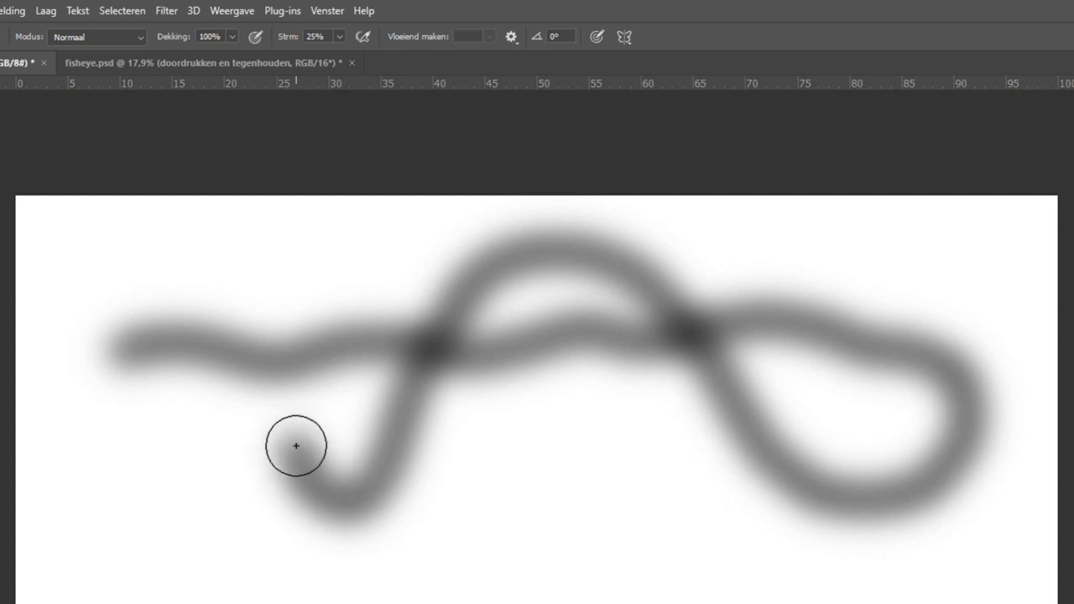
{"action": "mouse_move", "coordinate": [296, 445]}
{"action": "left_mouse_down"}
{"action": "mouse_move", "coordinate": [254, 313]}
{"action": "mouse_move", "coordinate": [194, 249]}
{"action": "mouse_move", "coordinate": [124, 313]}
{"action": "mouse_move", "coordinate": [120, 429]}
{"action": "mouse_move", "coordinate": [192, 348]}
{"action": "mouse_move", "coordinate": [128, 367]}
{"action": "mouse_move", "coordinate": [165, 348]}
{"action": "mouse_move", "coordinate": [173, 394]}
{"action": "left_mouse_up"}
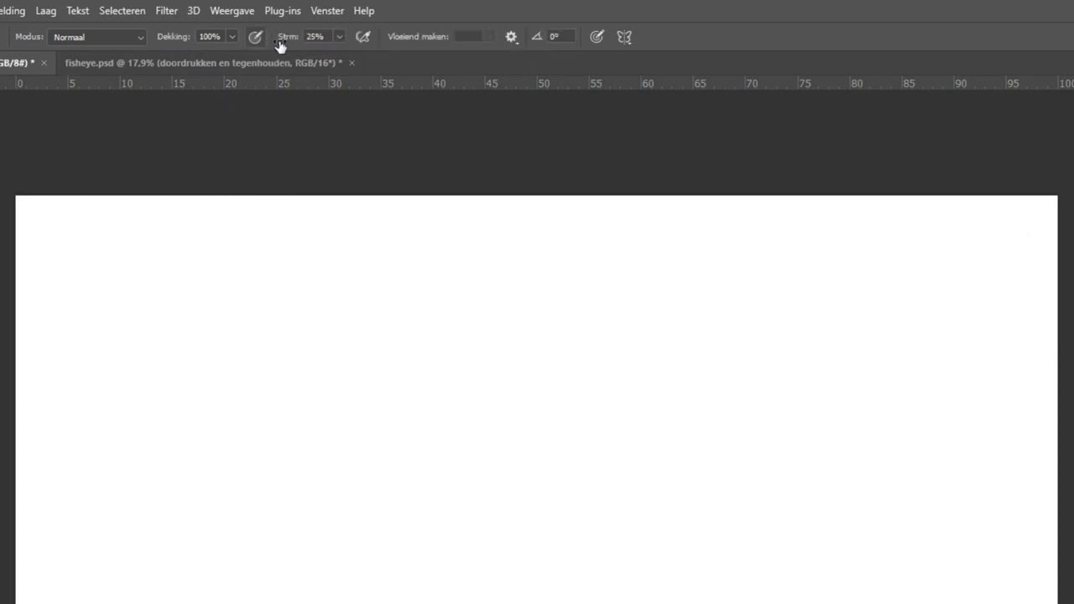
Step: Paint faint overlapping strokes at 10% flow and 40% opacity, then switch to fisheye.psd
{"action": "left_click_drag", "start_coordinate": [287, 38], "coordinate": [281, 39]}
{"action": "left_click_drag", "start_coordinate": [279, 40], "coordinate": [281, 39]}
{"action": "key", "text": "4"}
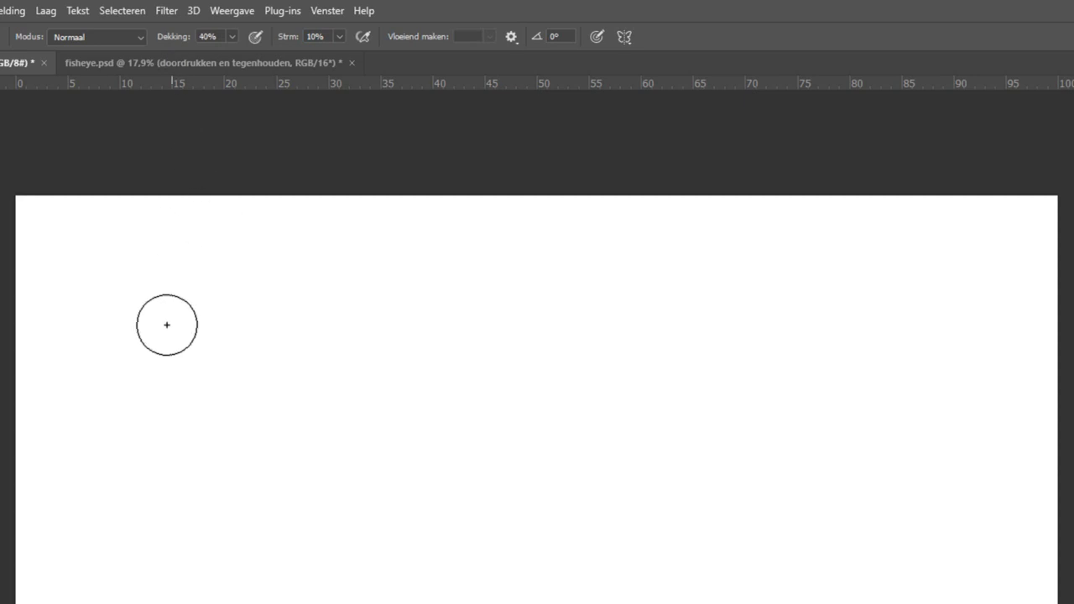
{"action": "mouse_move", "coordinate": [92, 301]}
{"action": "left_mouse_down"}
{"action": "mouse_move", "coordinate": [215, 314]}
{"action": "mouse_move", "coordinate": [259, 338]}
{"action": "mouse_move", "coordinate": [322, 330]}
{"action": "mouse_move", "coordinate": [381, 297]}
{"action": "mouse_move", "coordinate": [451, 284]}
{"action": "mouse_move", "coordinate": [537, 319]}
{"action": "mouse_move", "coordinate": [595, 377]}
{"action": "mouse_move", "coordinate": [609, 441]}
{"action": "mouse_move", "coordinate": [517, 464]}
{"action": "mouse_move", "coordinate": [434, 389]}
{"action": "mouse_move", "coordinate": [374, 302]}
{"action": "mouse_move", "coordinate": [309, 244]}
{"action": "mouse_move", "coordinate": [228, 246]}
{"action": "mouse_move", "coordinate": [175, 345]}
{"action": "mouse_move", "coordinate": [163, 441]}
{"action": "mouse_move", "coordinate": [280, 435]}
{"action": "left_mouse_up"}
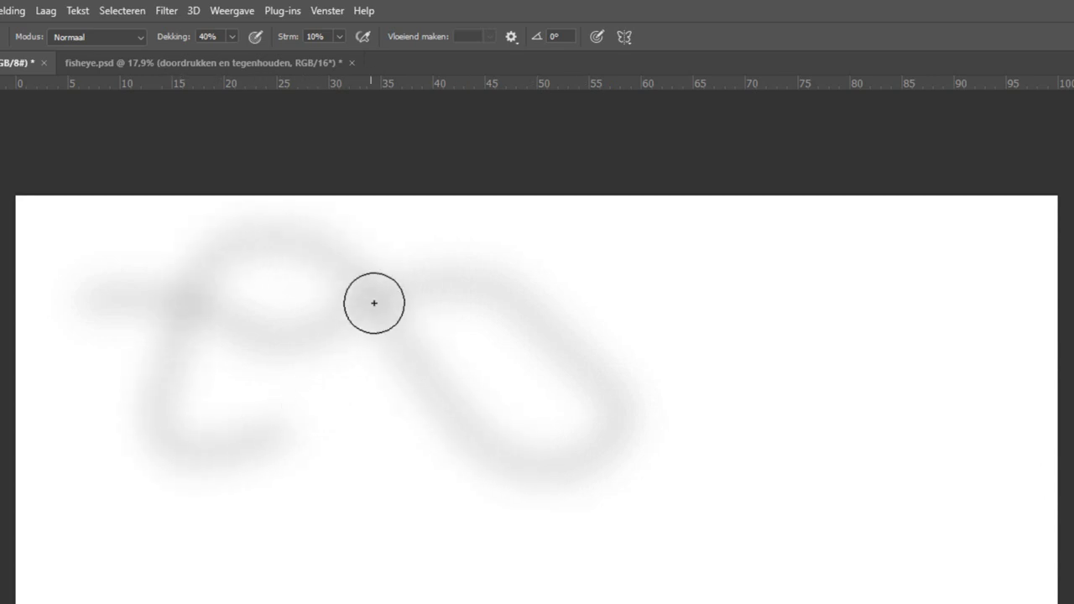
{"action": "mouse_move", "coordinate": [364, 306]}
{"action": "left_mouse_down"}
{"action": "mouse_move", "coordinate": [383, 297]}
{"action": "mouse_move", "coordinate": [376, 323]}
{"action": "mouse_move", "coordinate": [372, 302]}
{"action": "mouse_move", "coordinate": [381, 313]}
{"action": "mouse_move", "coordinate": [364, 310]}
{"action": "mouse_move", "coordinate": [385, 302]}
{"action": "mouse_move", "coordinate": [394, 311]}
{"action": "mouse_move", "coordinate": [386, 302]}
{"action": "left_mouse_up"}
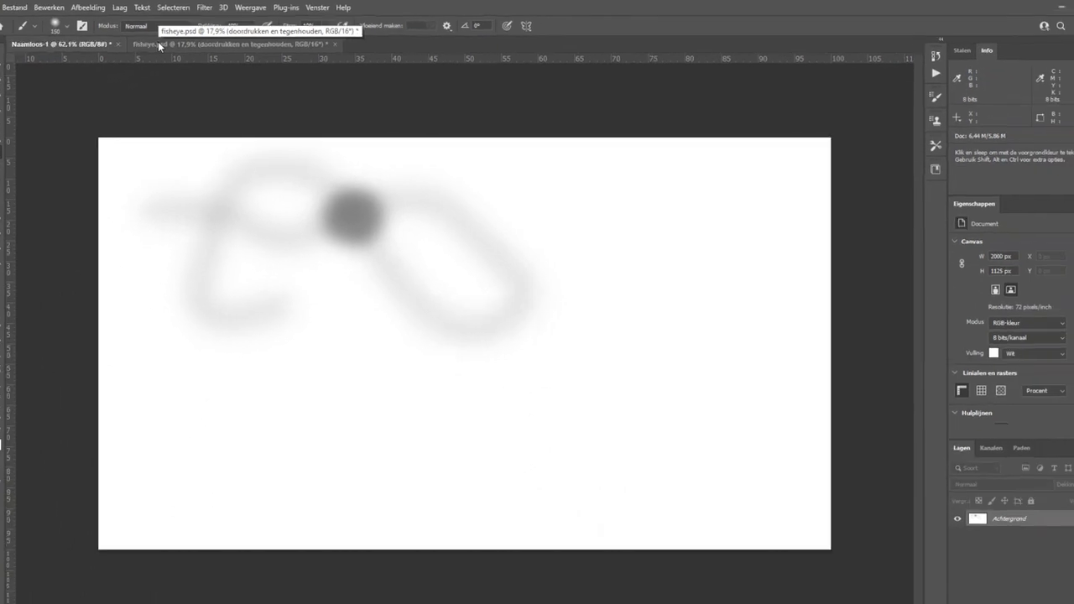
{"action": "left_click", "coordinate": [158, 44]}
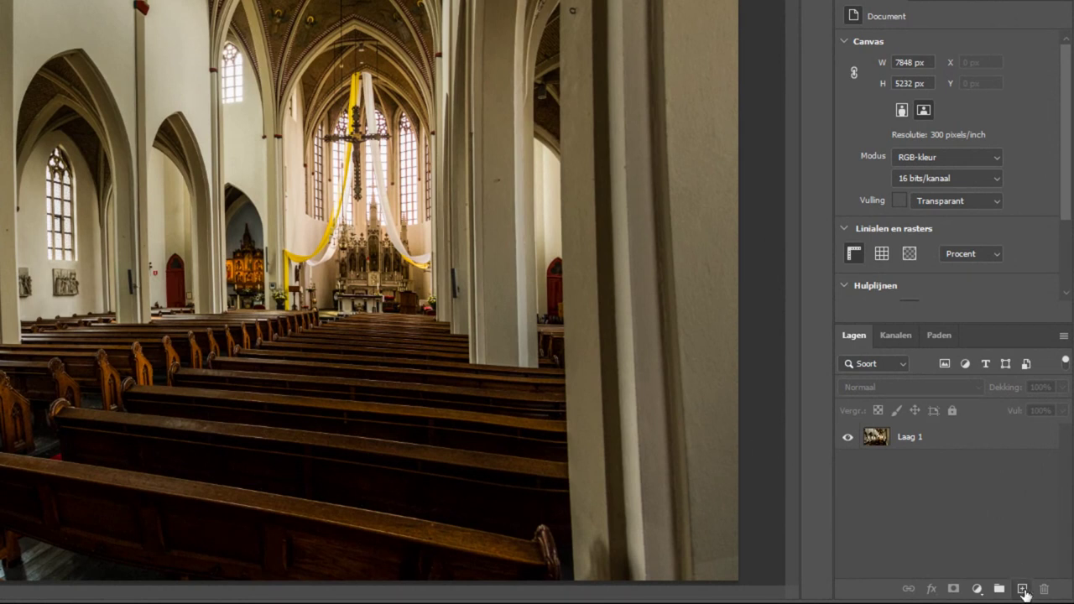
Step: Add a new layer named 'Doordrukken en tegenhouden' above the church photo
{"action": "left_click", "coordinate": [1022, 590]}
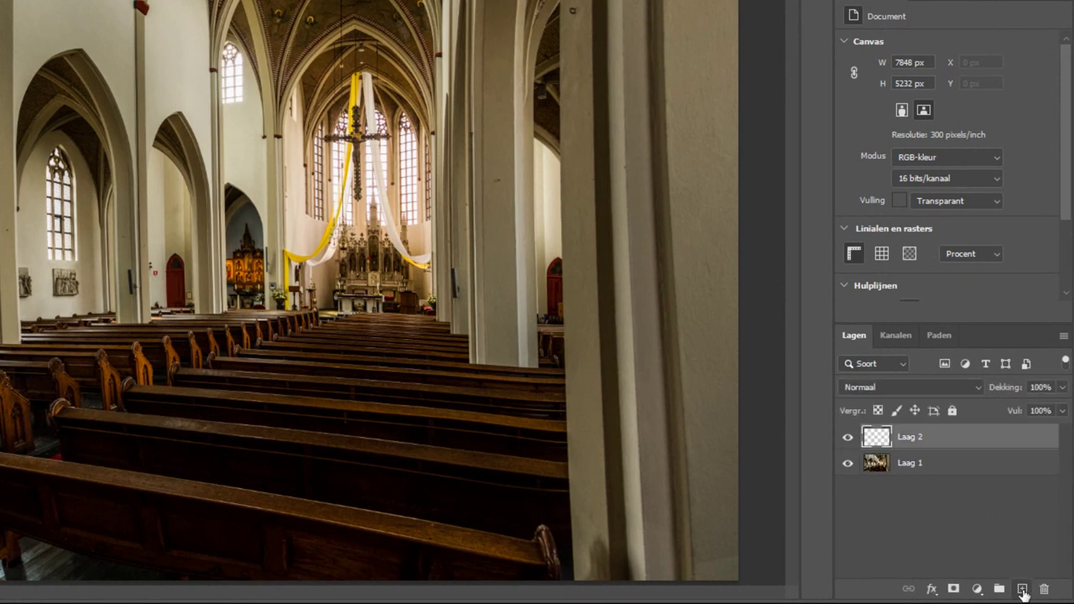
{"action": "double_click", "coordinate": [916, 437]}
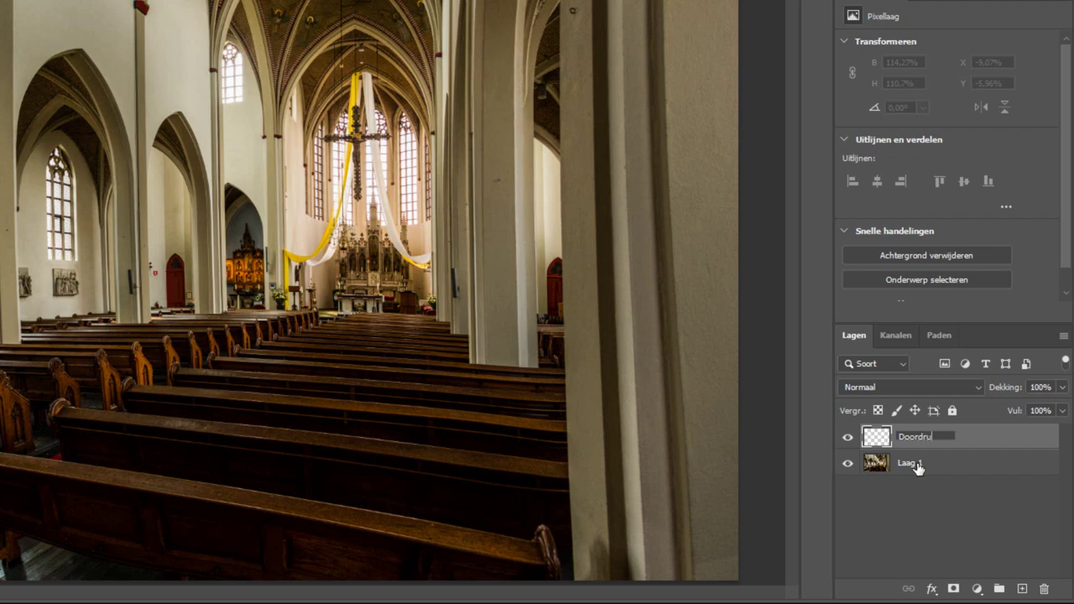
{"action": "type", "text": "kken en tegenhouden"}
{"action": "left_click", "coordinate": [916, 494]}
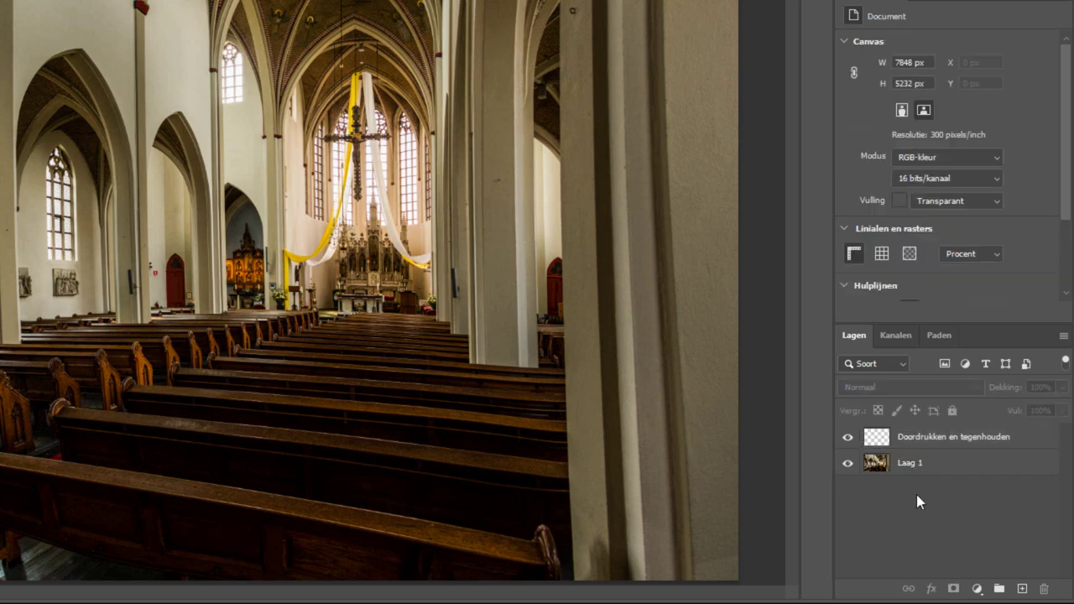
{"action": "left_click", "coordinate": [912, 440]}
Step: Set the layer's blend mode to Bedekken and reset brush opacity and flow to 100%
{"action": "left_click", "coordinate": [889, 388]}
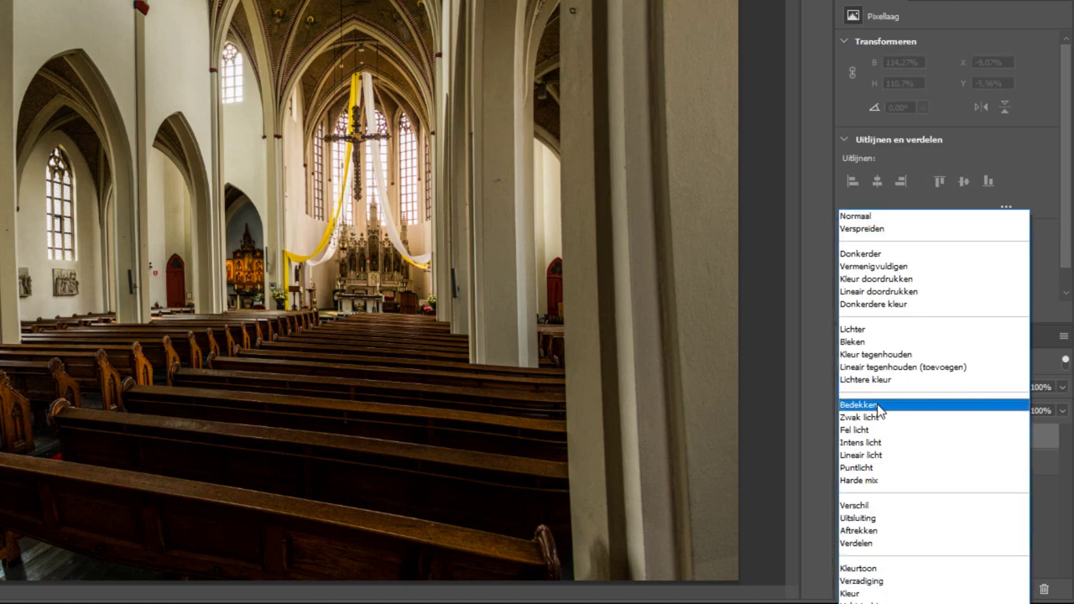
{"action": "left_click", "coordinate": [880, 407]}
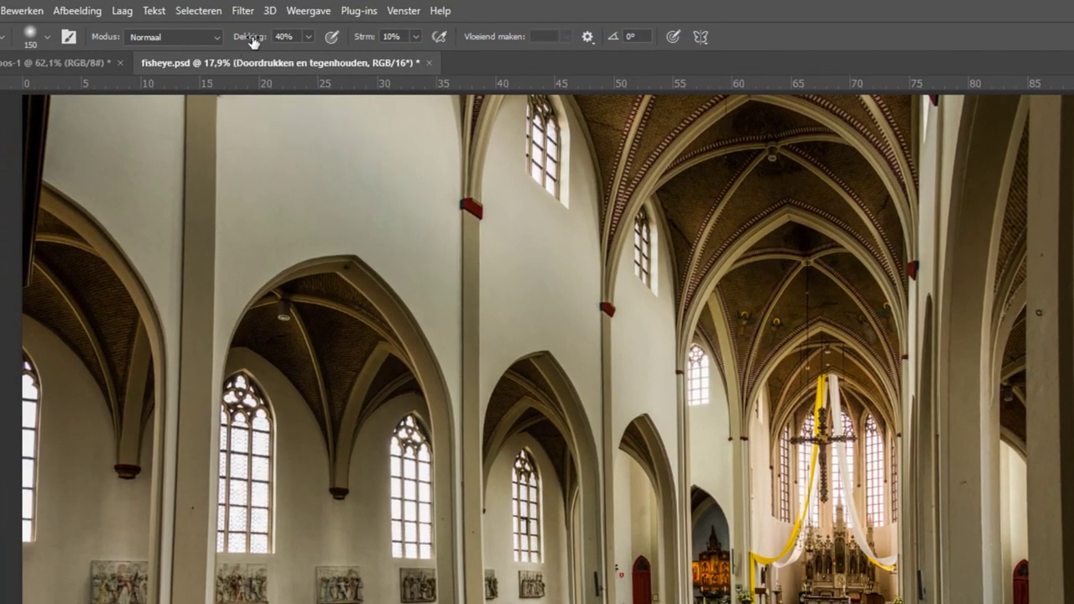
{"action": "left_click_drag", "start_coordinate": [252, 42], "coordinate": [543, 41]}
Step: Try a highlight on the upper wall, undo it, and zoom in on the pews
{"action": "mouse_move", "coordinate": [251, 142]}
{"action": "left_mouse_down"}
{"action": "mouse_move", "coordinate": [395, 209]}
{"action": "mouse_move", "coordinate": [282, 159]}
{"action": "mouse_move", "coordinate": [386, 215]}
{"action": "mouse_move", "coordinate": [251, 151]}
{"action": "mouse_move", "coordinate": [364, 219]}
{"action": "mouse_move", "coordinate": [252, 161]}
{"action": "left_mouse_up"}
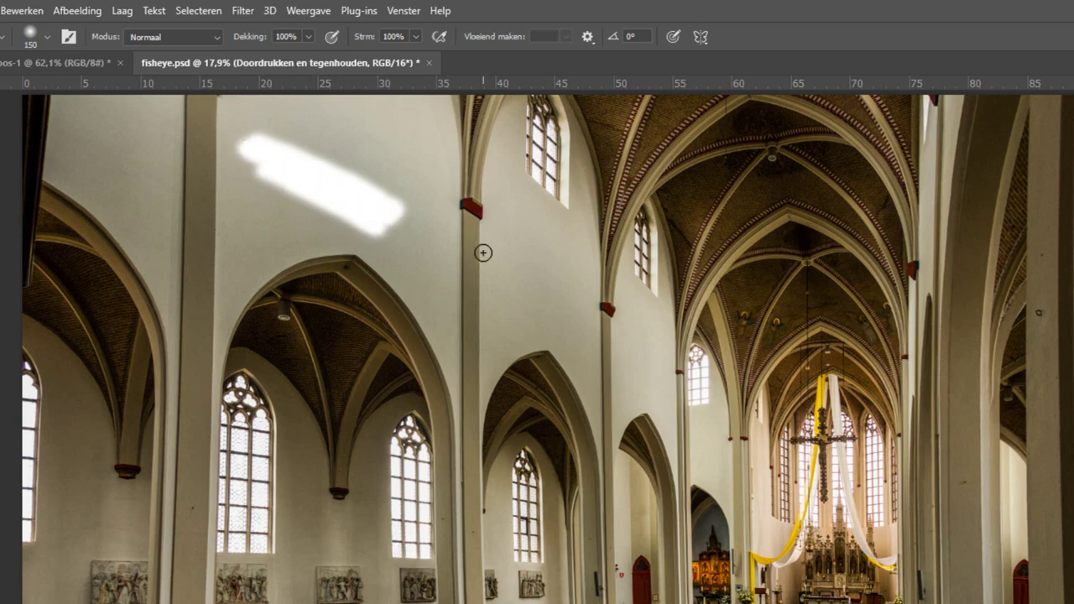
{"action": "key", "text": "ctrl+z"}
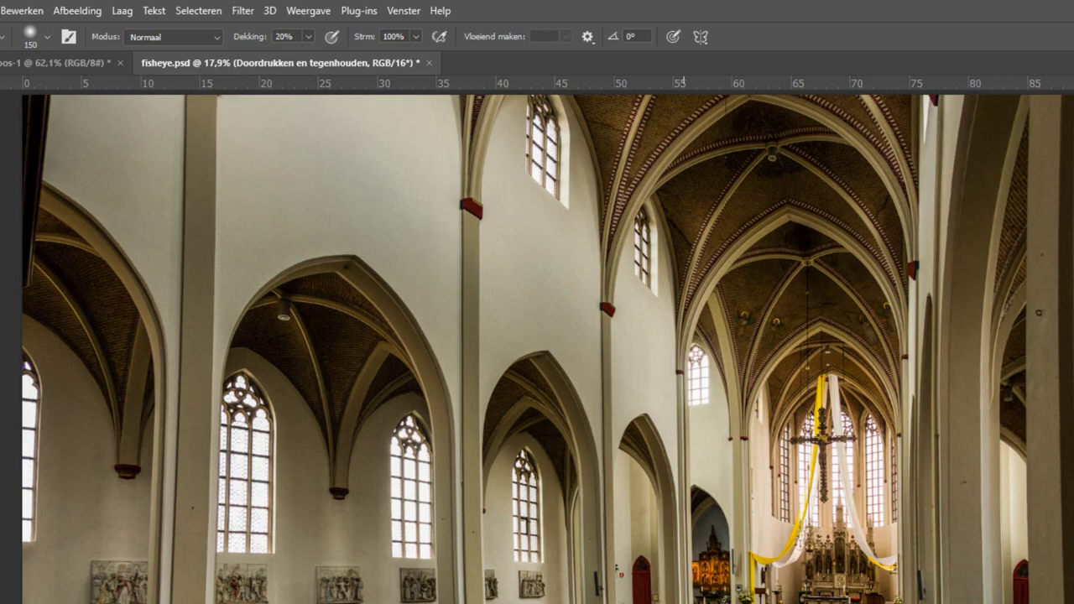
{"action": "key", "text": "z"}
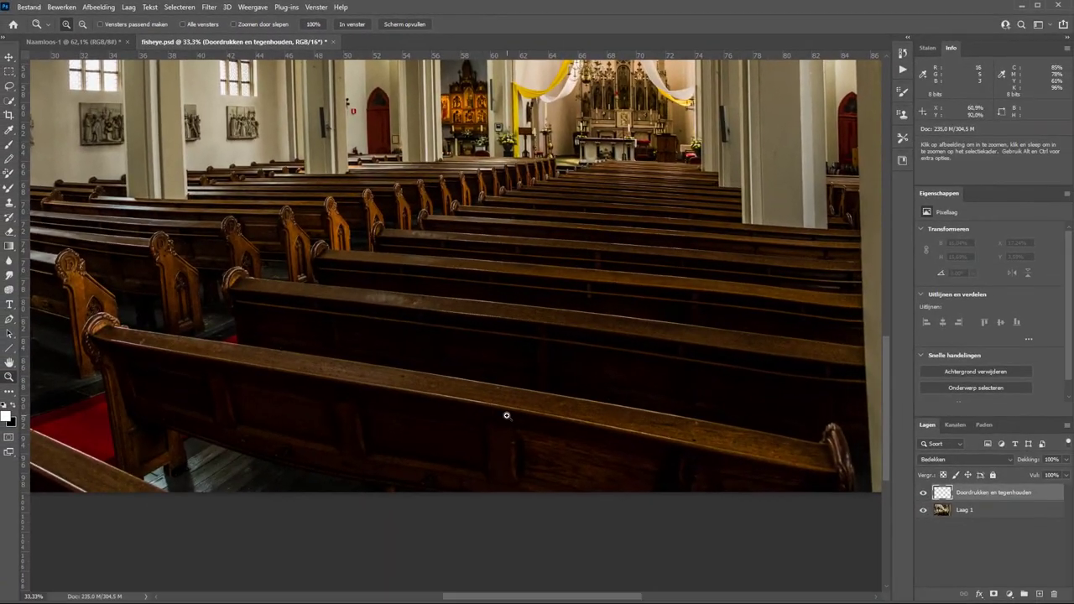
{"action": "left_click", "coordinate": [517, 444]}
Step: Brighten the front pew's top rail in white, compare with the layer hidden, then repaint at 60% opacity
{"action": "key", "text": "b"}
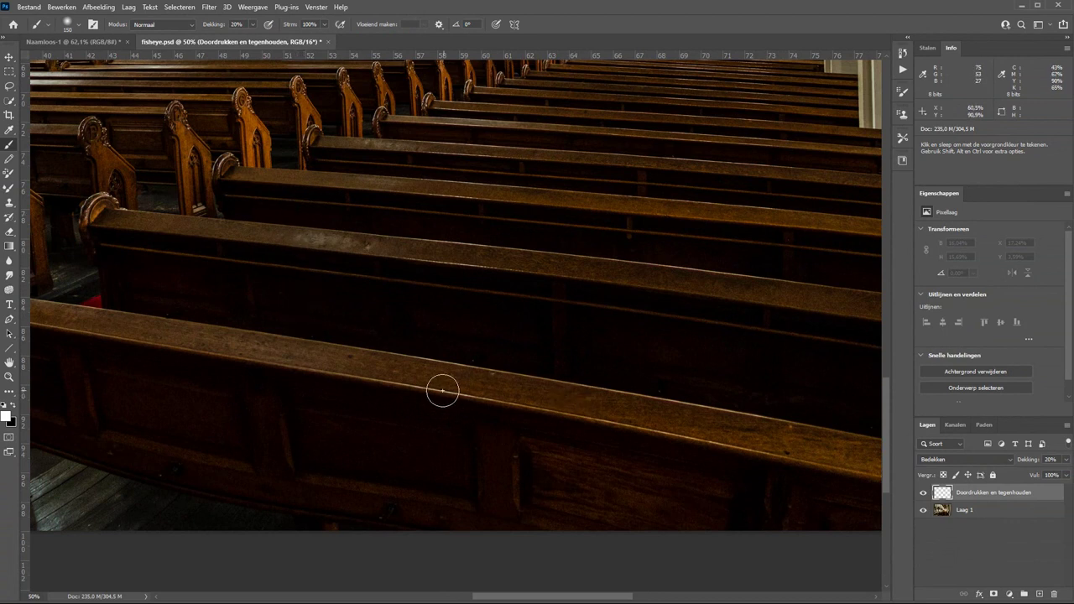
{"action": "left_click_drag", "start_coordinate": [383, 378], "coordinate": [734, 430]}
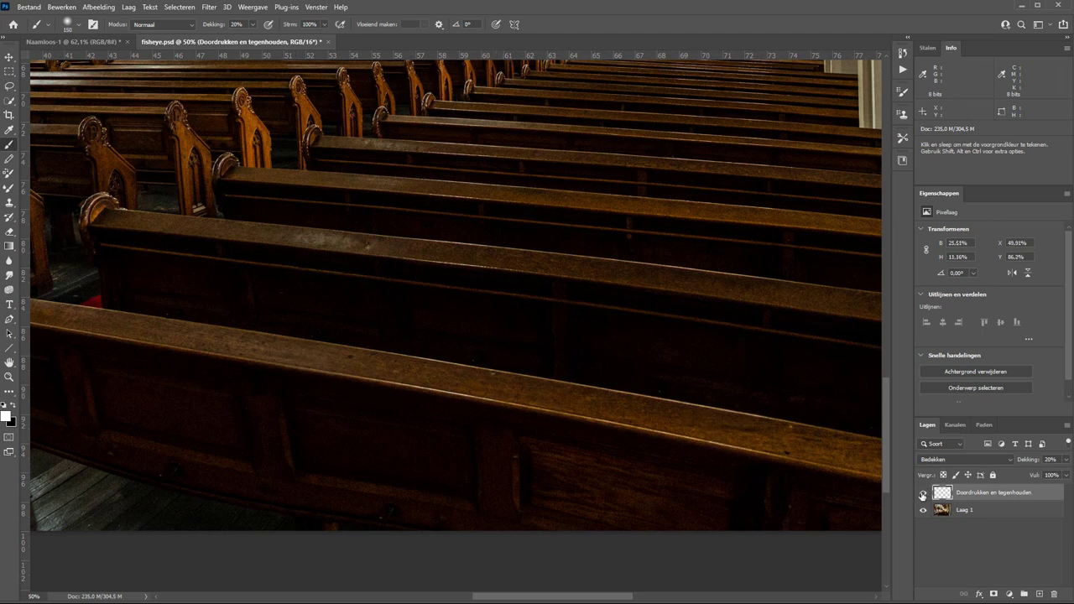
{"action": "left_click", "coordinate": [924, 494]}
{"action": "left_click", "coordinate": [924, 494]}
{"action": "left_click", "coordinate": [924, 494]}
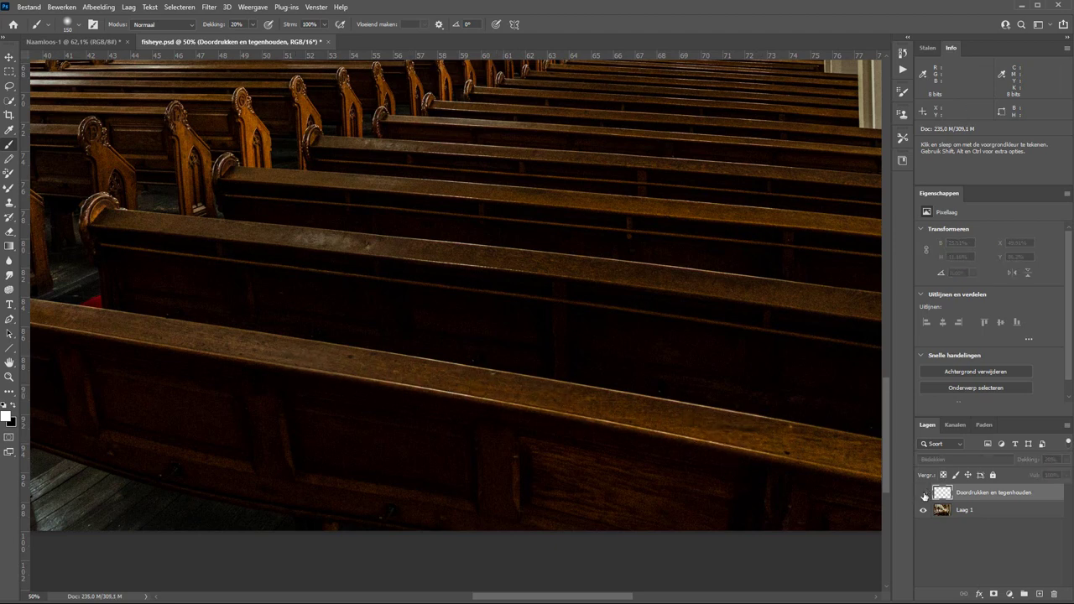
{"action": "left_click", "coordinate": [924, 495]}
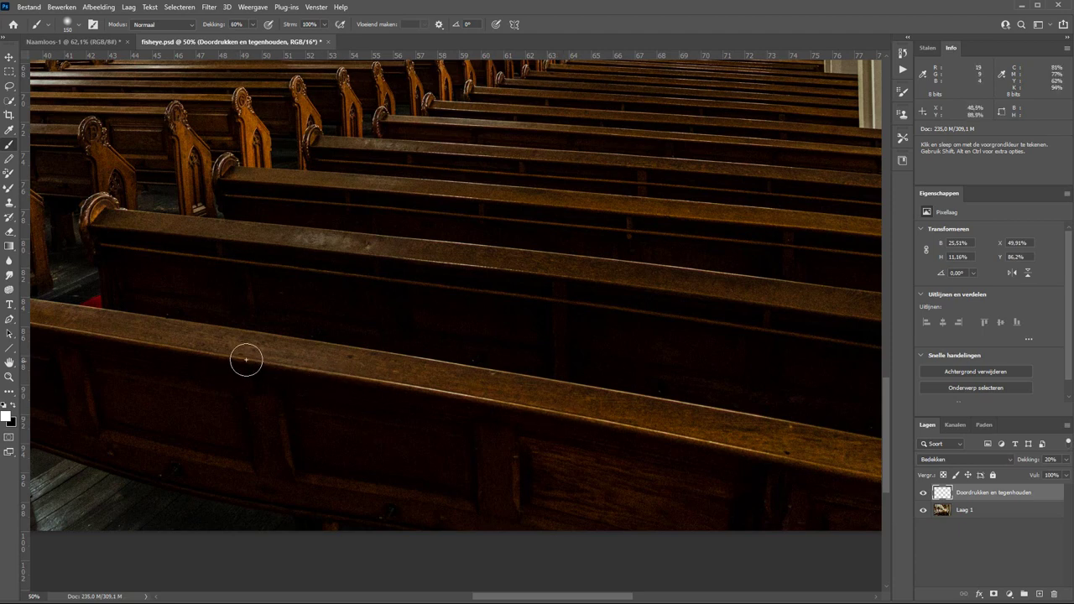
{"action": "key", "text": "6"}
{"action": "mouse_move", "coordinate": [405, 386]}
{"action": "left_mouse_down"}
{"action": "mouse_move", "coordinate": [681, 431]}
{"action": "mouse_move", "coordinate": [271, 343]}
{"action": "mouse_move", "coordinate": [685, 414]}
{"action": "mouse_move", "coordinate": [243, 342]}
{"action": "mouse_move", "coordinate": [709, 415]}
{"action": "mouse_move", "coordinate": [731, 428]}
{"action": "left_mouse_up"}
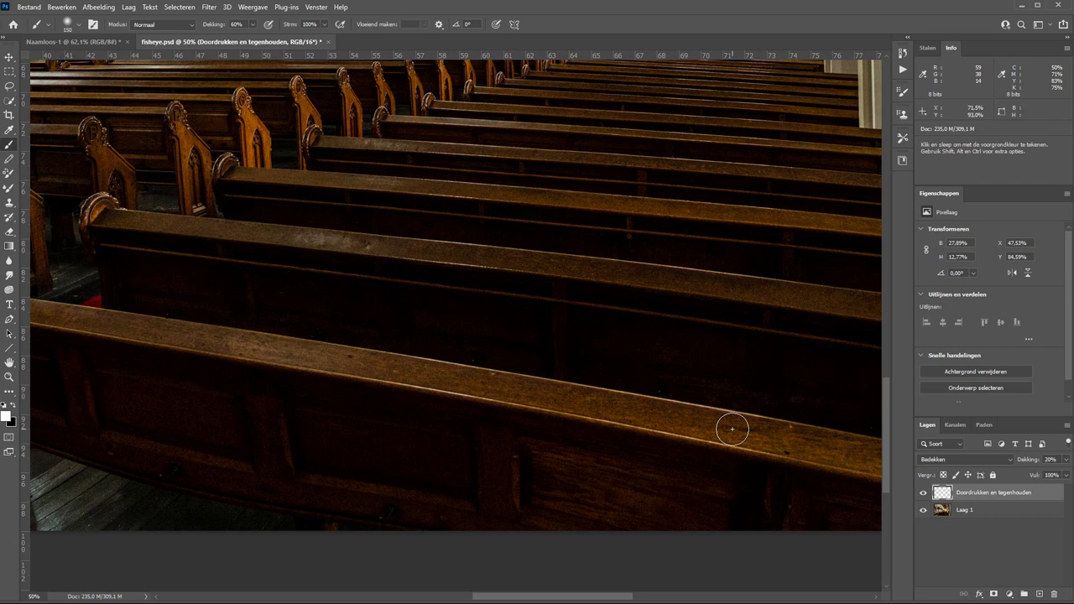
Step: Undo the strong stroke, deselect, and repaint the pew rail gently, comparing with the layer hidden
{"action": "key", "text": "ctrl+z"}
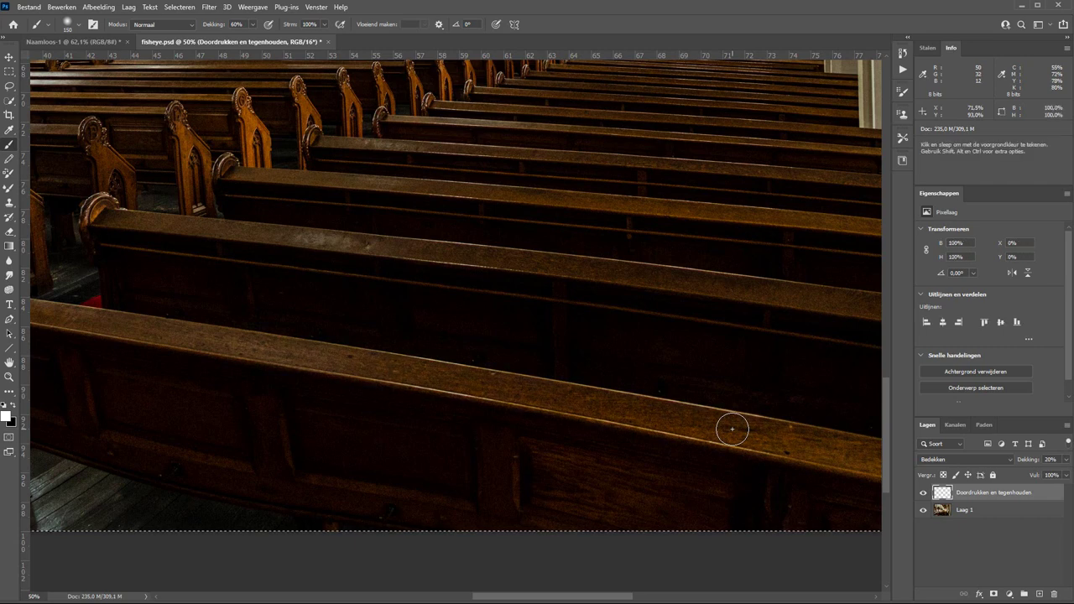
{"action": "key", "text": "ctrl+a"}
{"action": "key", "text": "ctrl+d"}
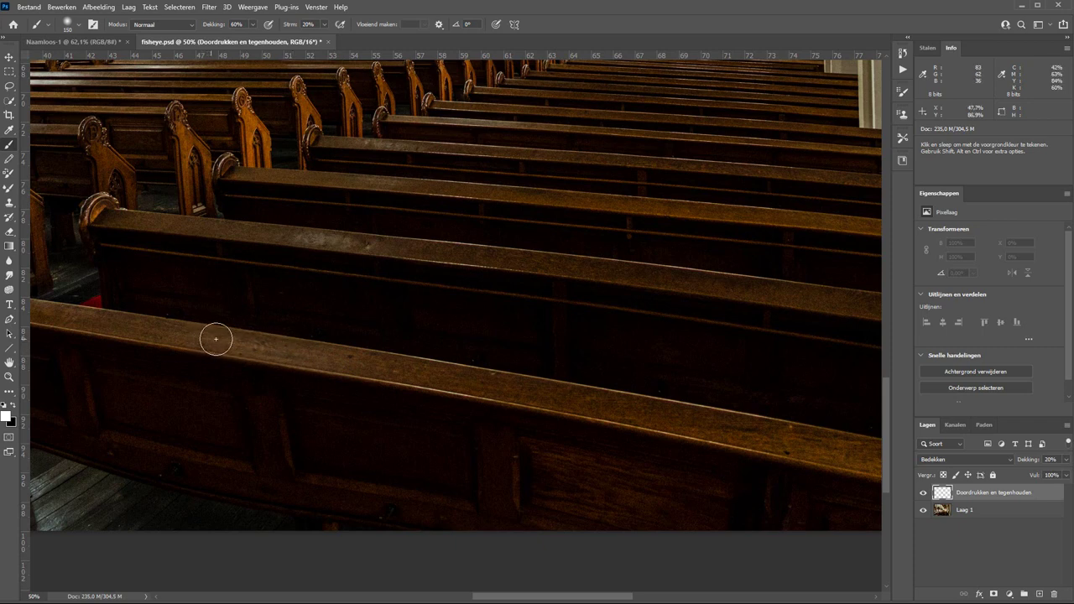
{"action": "mouse_move", "coordinate": [215, 340]}
{"action": "left_mouse_down"}
{"action": "mouse_move", "coordinate": [849, 465]}
{"action": "mouse_move", "coordinate": [688, 442]}
{"action": "mouse_move", "coordinate": [679, 436]}
{"action": "mouse_move", "coordinate": [863, 456]}
{"action": "mouse_move", "coordinate": [652, 420]}
{"action": "mouse_move", "coordinate": [604, 422]}
{"action": "left_mouse_up"}
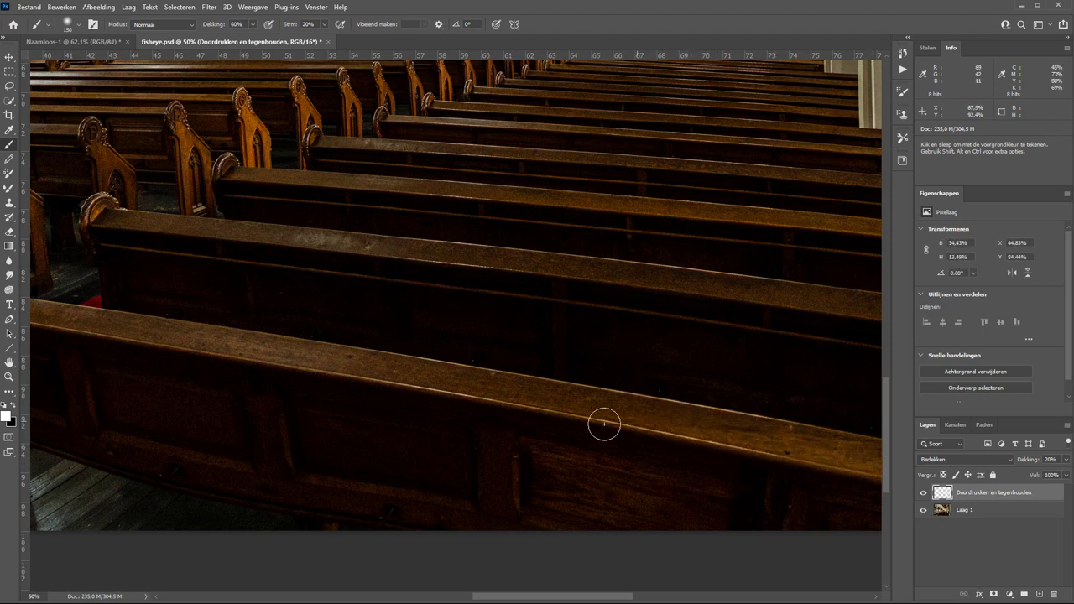
{"action": "left_click", "coordinate": [923, 493]}
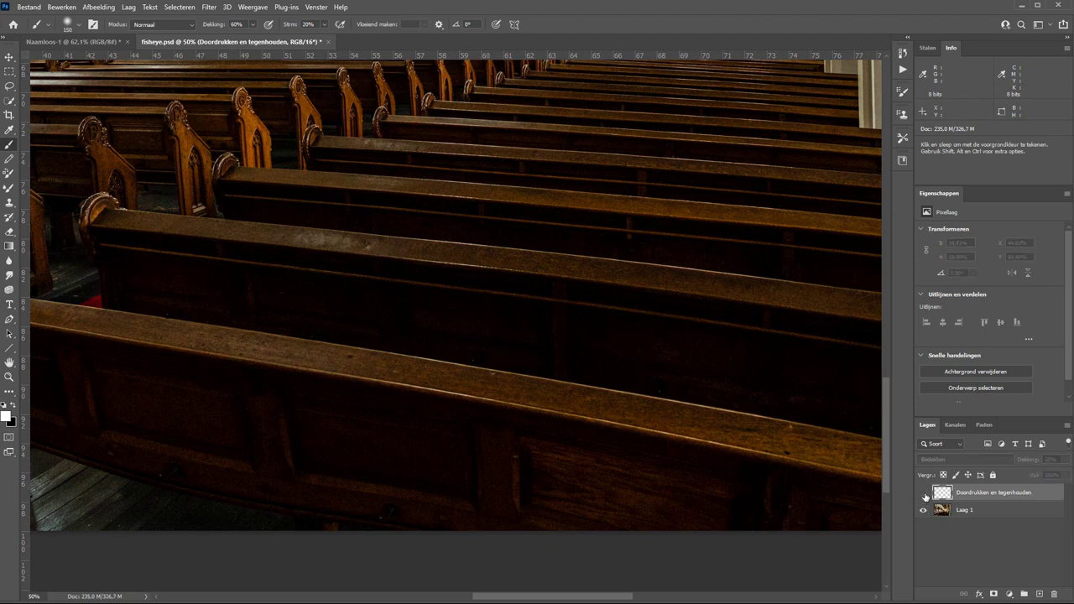
{"action": "left_click", "coordinate": [924, 493]}
{"action": "left_click", "coordinate": [924, 494]}
{"action": "left_click", "coordinate": [923, 494]}
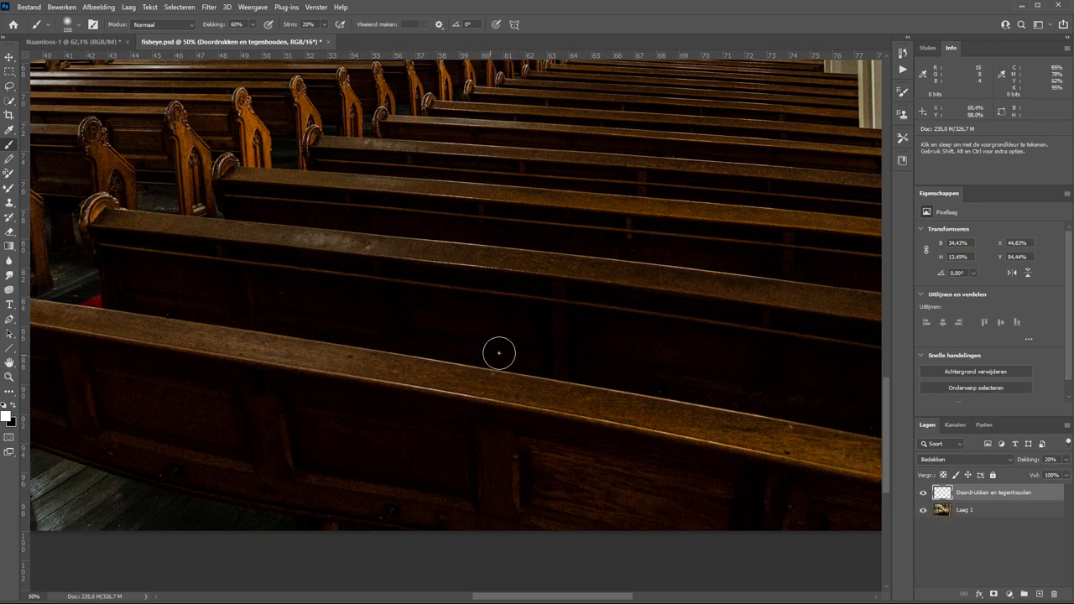
Step: Switch the paint colour to black and pan the view up to the vaulted ceiling
{"action": "key", "text": "x"}
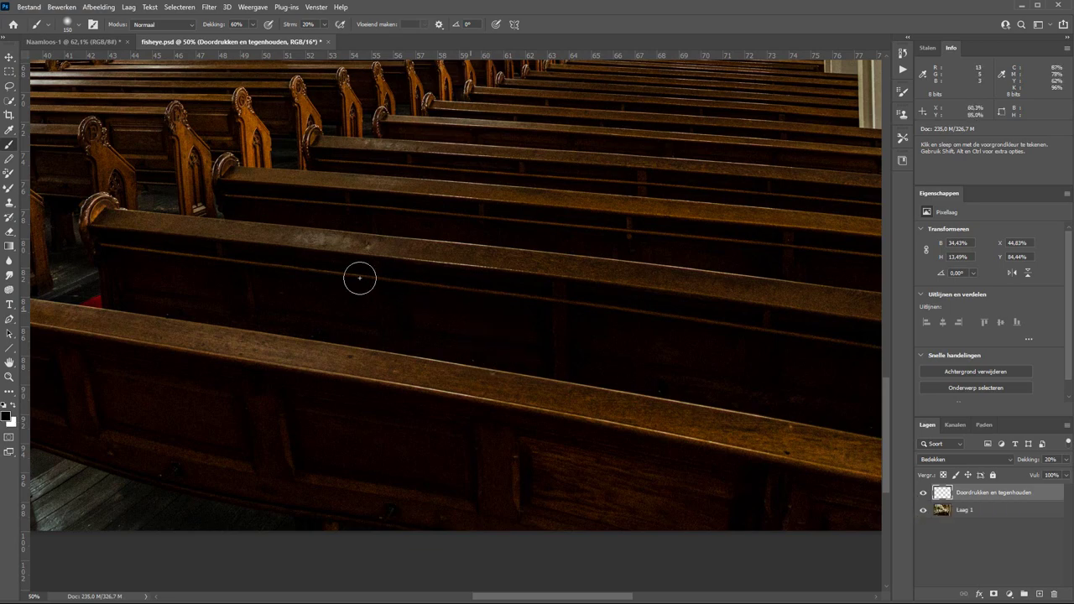
{"action": "key", "text": "h"}
{"action": "mouse_move", "coordinate": [213, 223]}
{"action": "left_mouse_down"}
{"action": "mouse_move", "coordinate": [442, 227]}
{"action": "mouse_move", "coordinate": [503, 208]}
{"action": "left_mouse_up"}
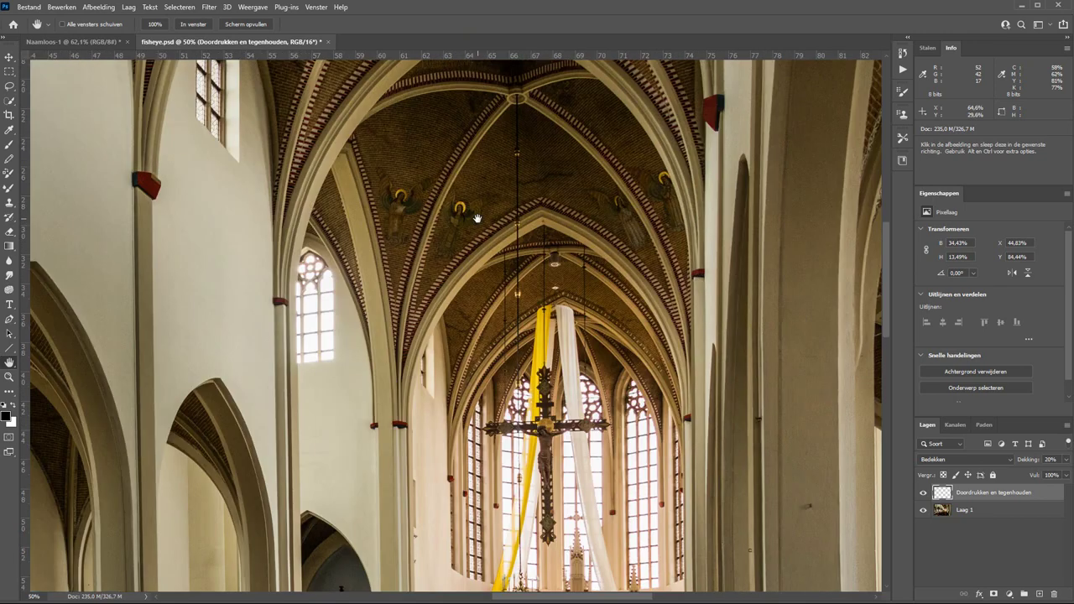
Step: Zoom in on the hanging banners, then zoom back out to 100%
{"action": "key", "text": "z"}
{"action": "left_click", "coordinate": [587, 311]}
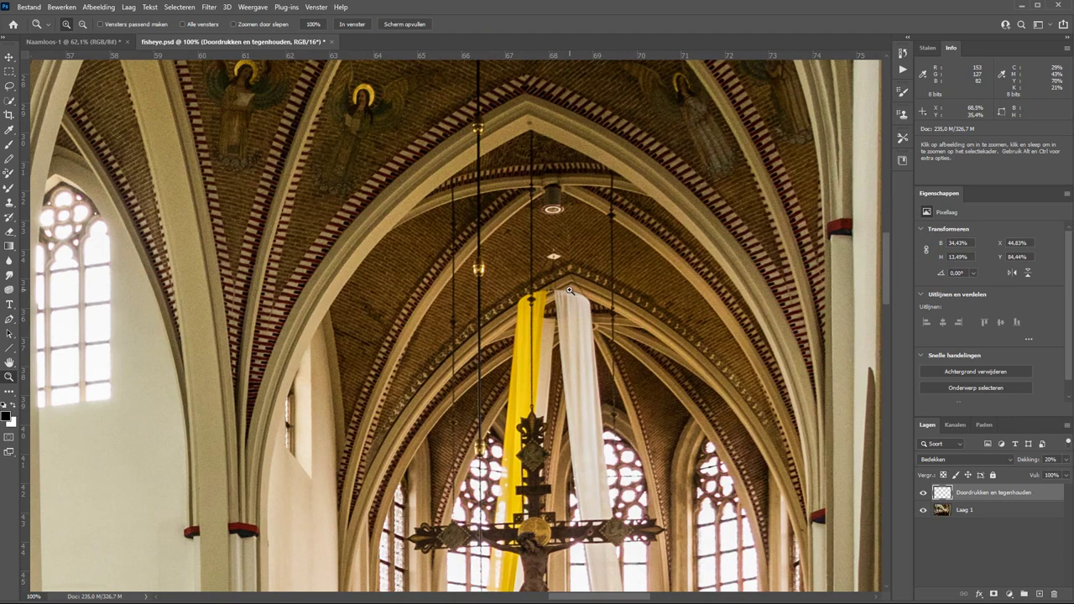
{"action": "left_click", "coordinate": [569, 290]}
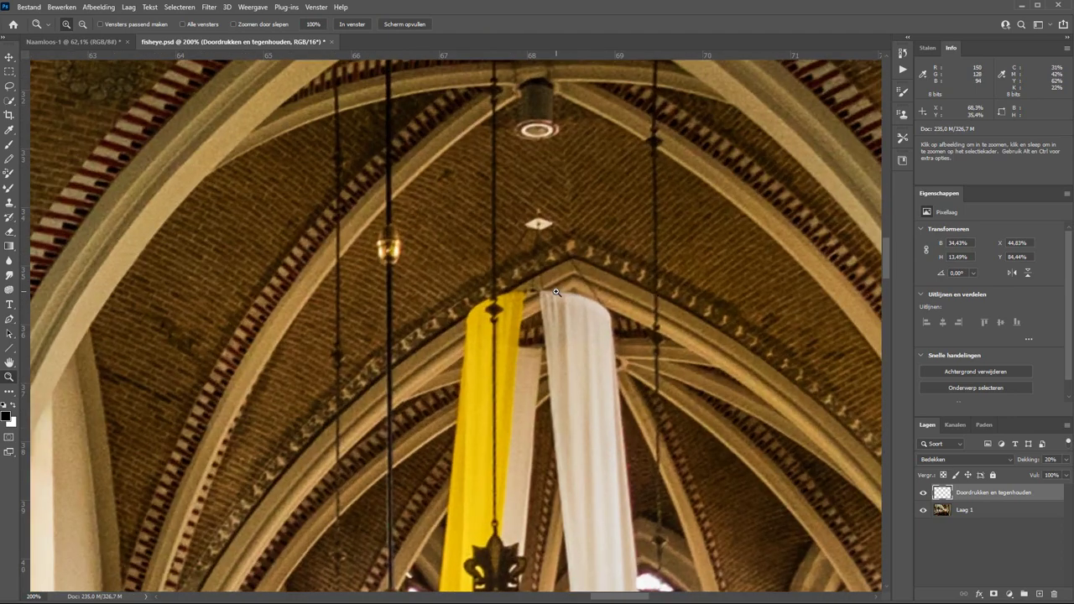
{"action": "key", "text": "ctrl+minus"}
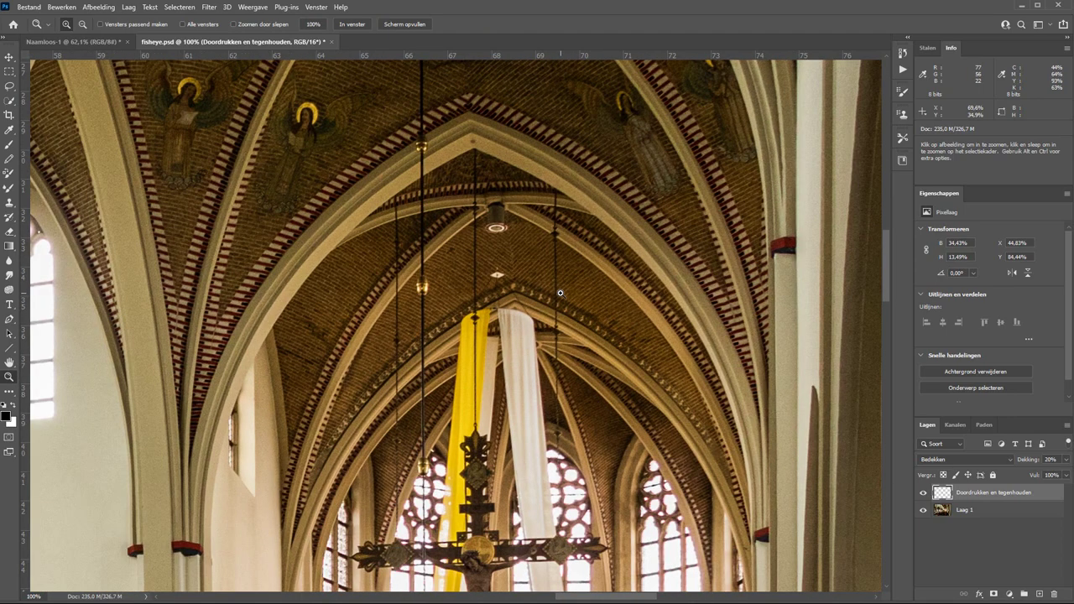
Step: Shrink the brush to 50 px for black ceiling strokes and toggle the overlay layer to compare
{"action": "key", "text": "b"}
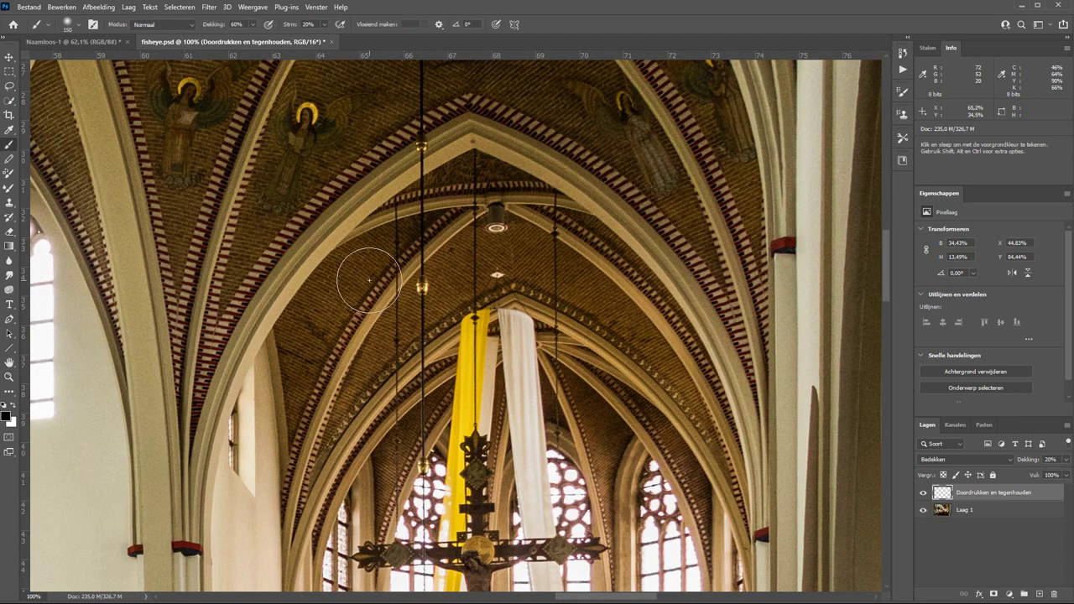
{"action": "key", "text": "bracketleft"}
{"action": "key", "text": "bracketleft"}
{"action": "key", "text": "bracketleft"}
{"action": "key", "text": "bracketleft"}
{"action": "key", "text": "bracketleft"}
{"action": "key", "text": "bracketleft"}
{"action": "key", "text": "bracketleft"}
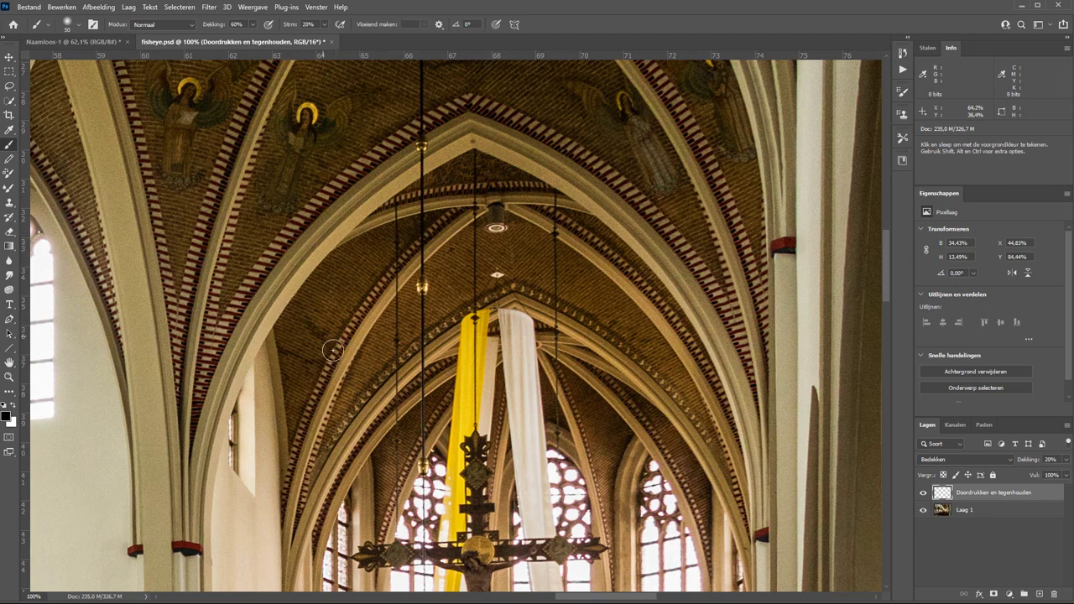
{"action": "left_click", "coordinate": [923, 493]}
{"action": "left_click", "coordinate": [923, 493]}
{"action": "left_click", "coordinate": [923, 493]}
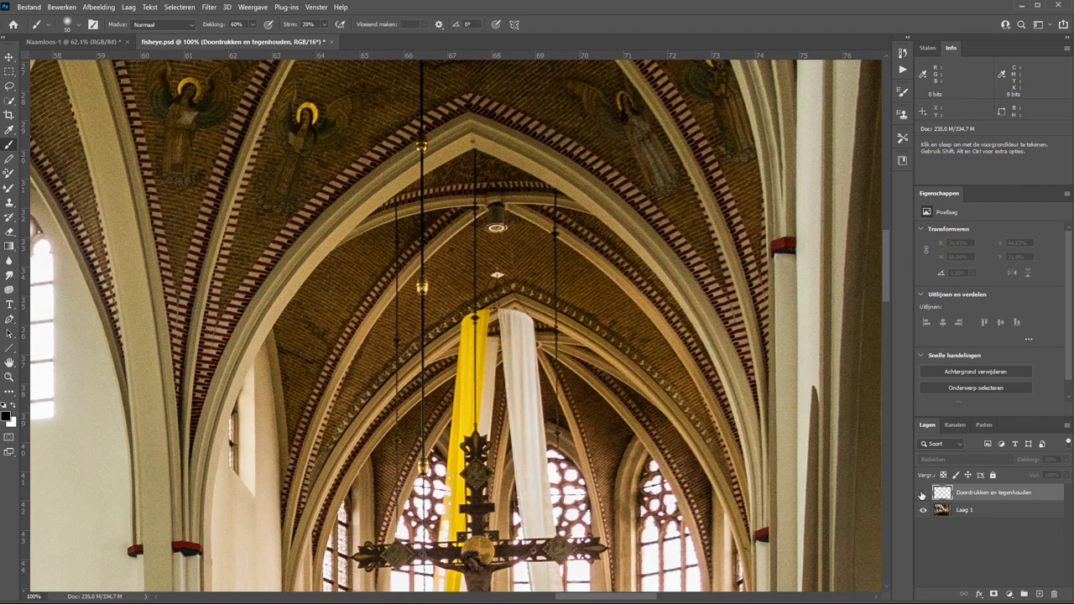
{"action": "left_click", "coordinate": [922, 494]}
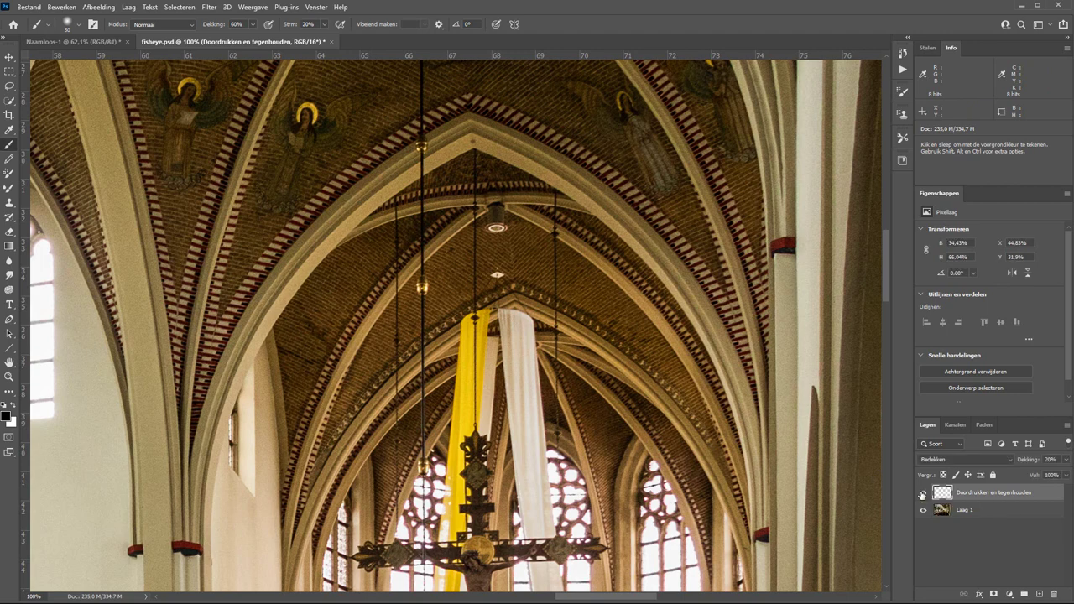